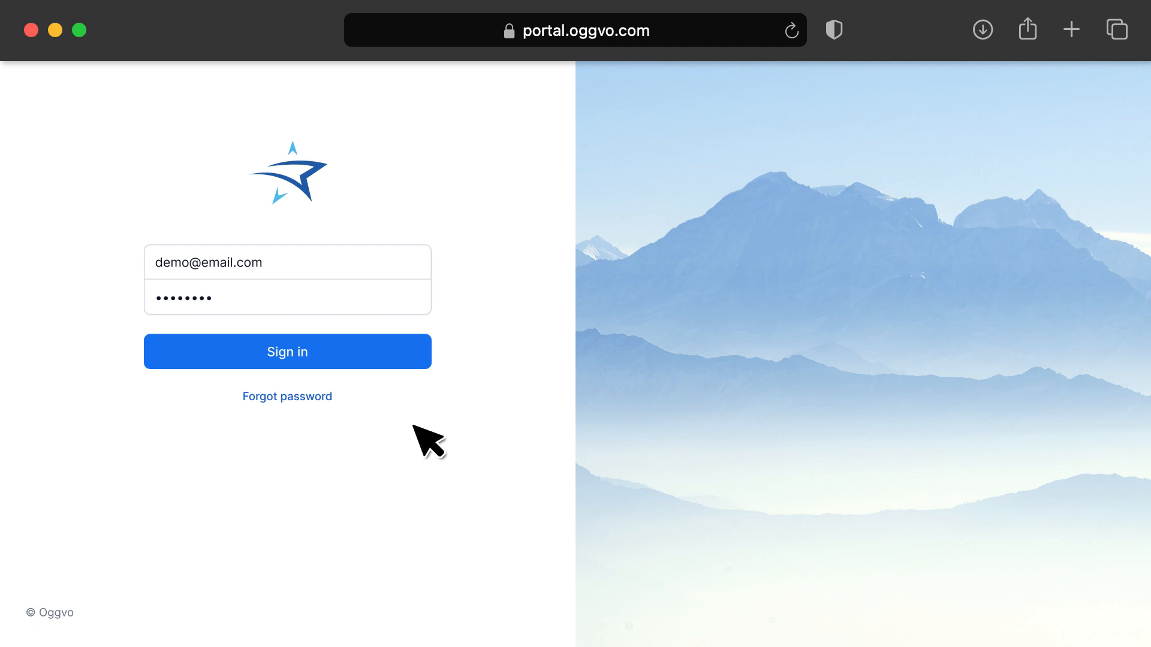
Sign in to the portal with the filled-in credentials and open the contacts list.
left_click(321, 354)
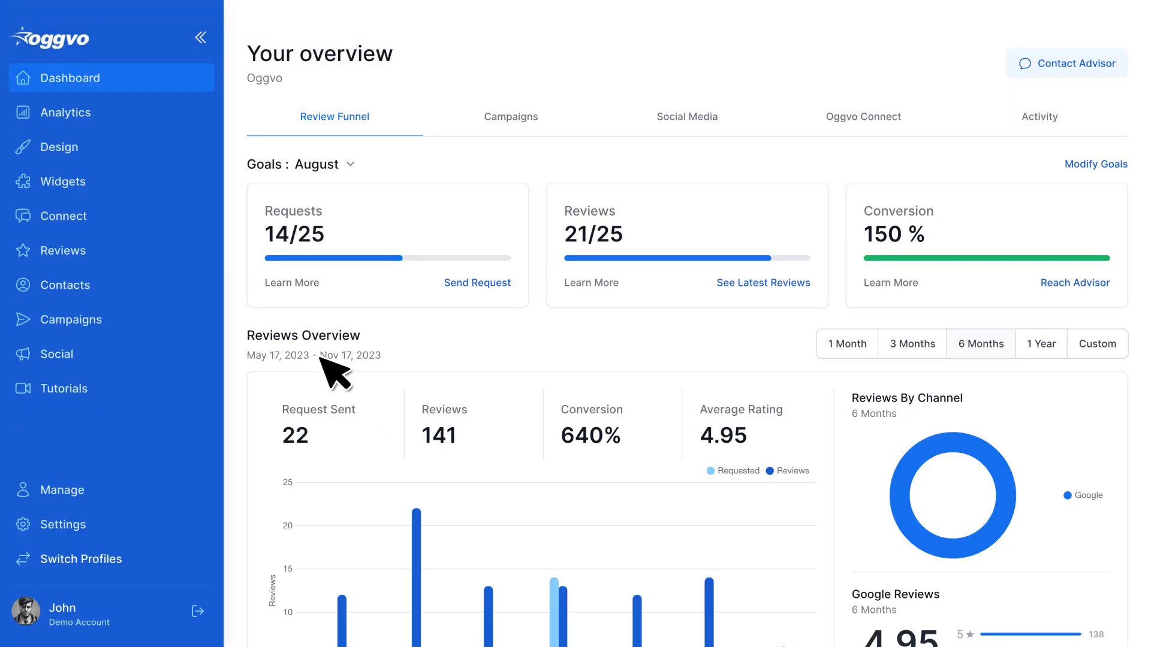
left_click(91, 290)
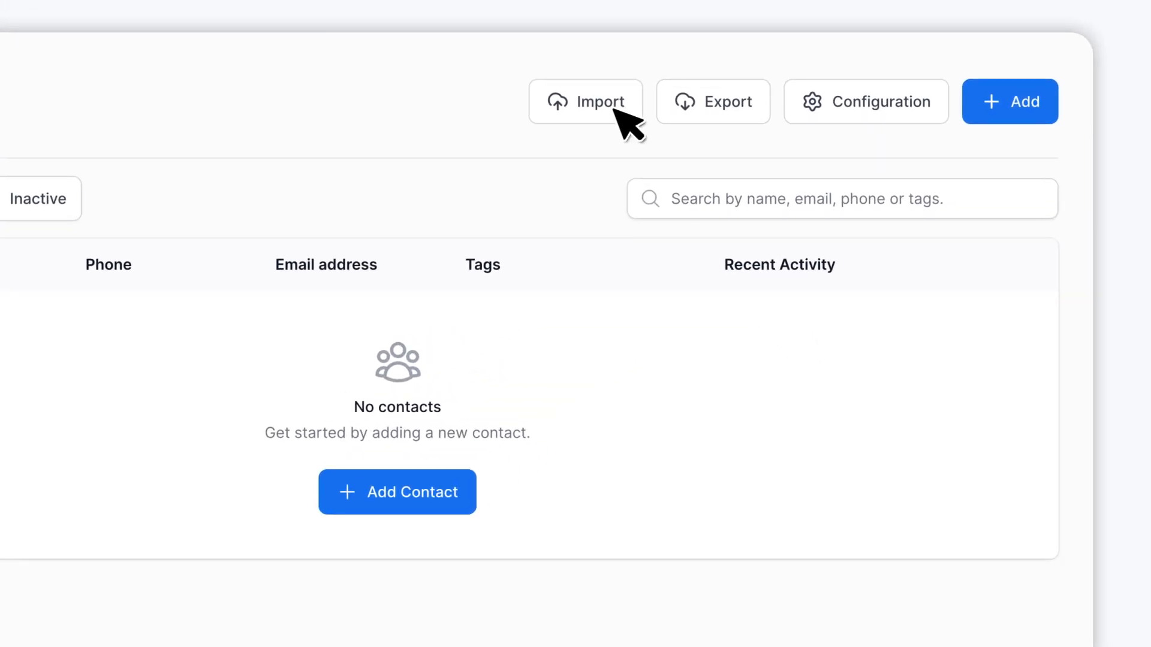
Start a spreadsheet import of contacts and upload contacts-demo.csv from the Downloads folder.
left_click(614, 109)
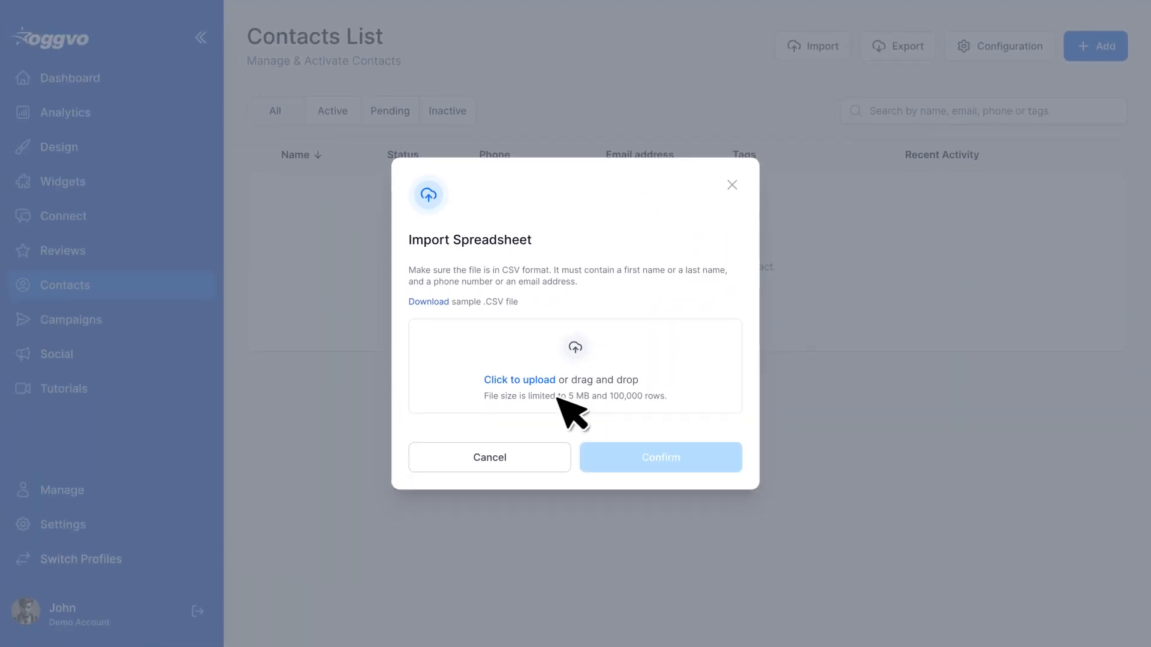
left_click(546, 381)
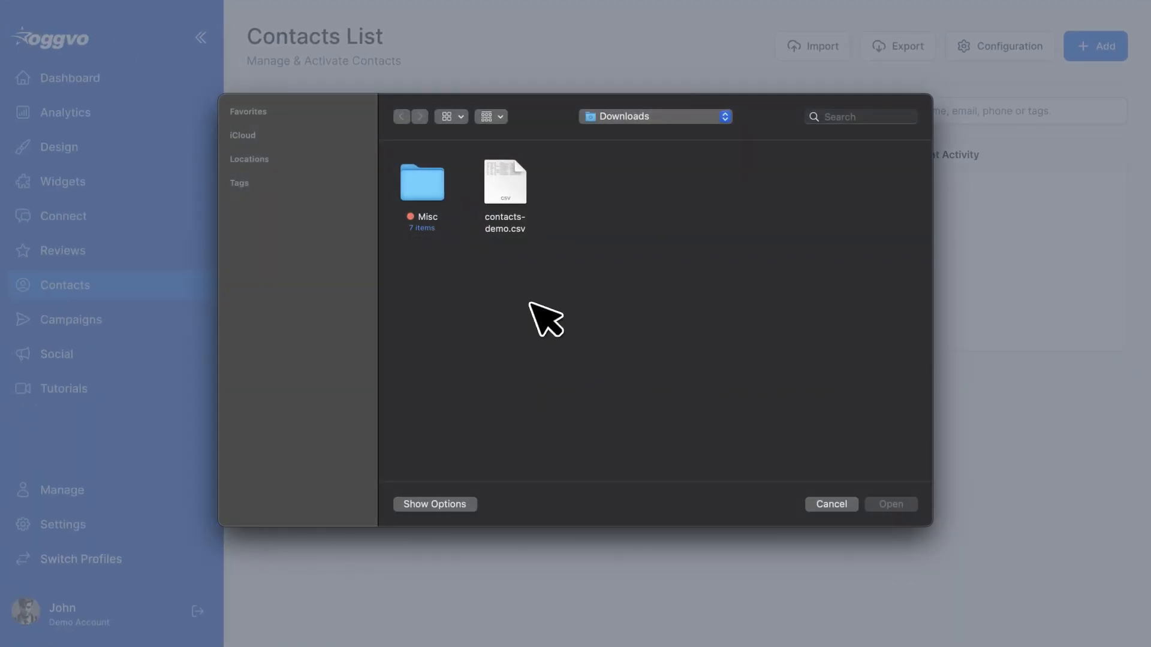
left_click(512, 200)
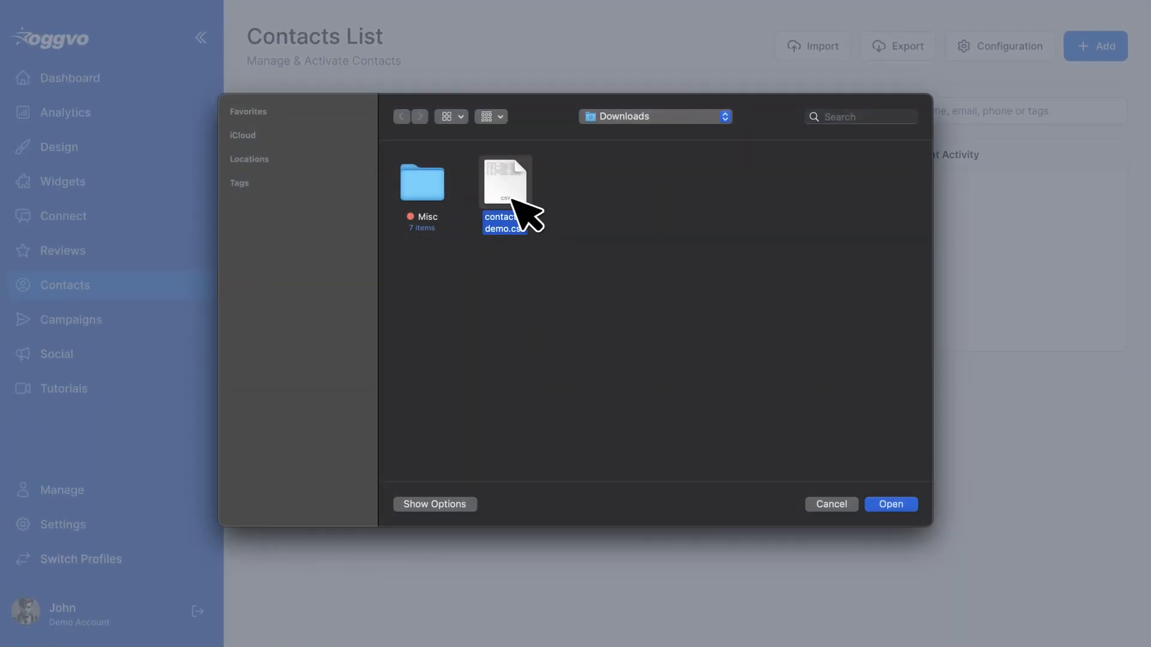
left_click(897, 504)
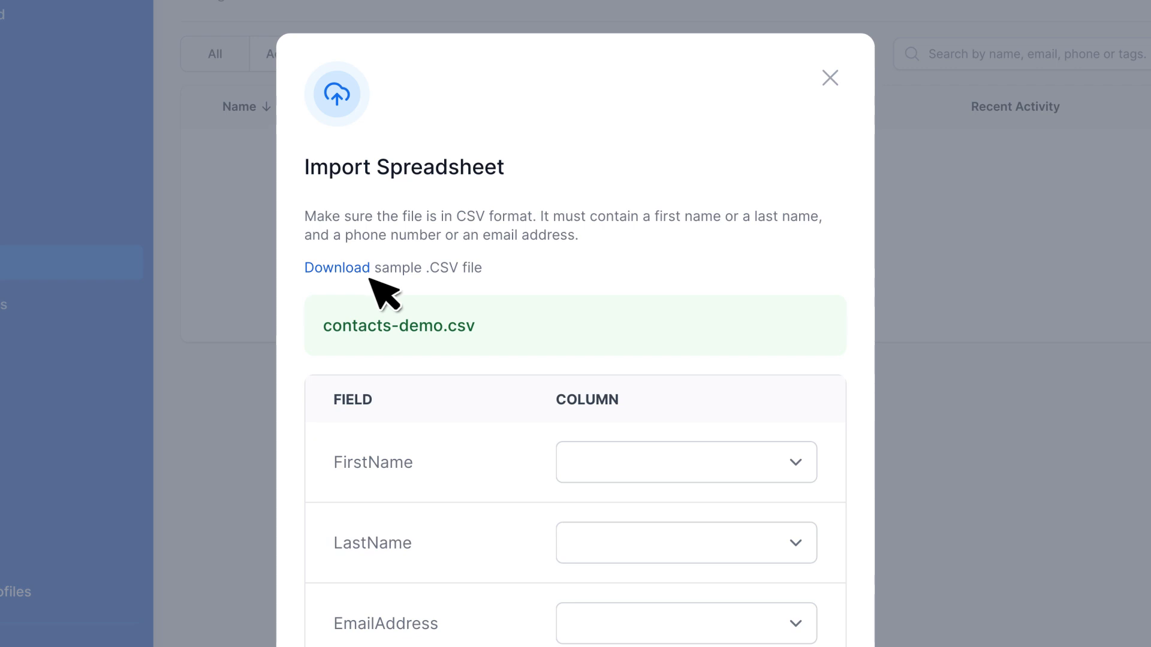
Map the import fields FirstName to First_Name, LastName to Last_Name and EmailAddress to Email_Address.
scroll(395, 285, "down", 5)
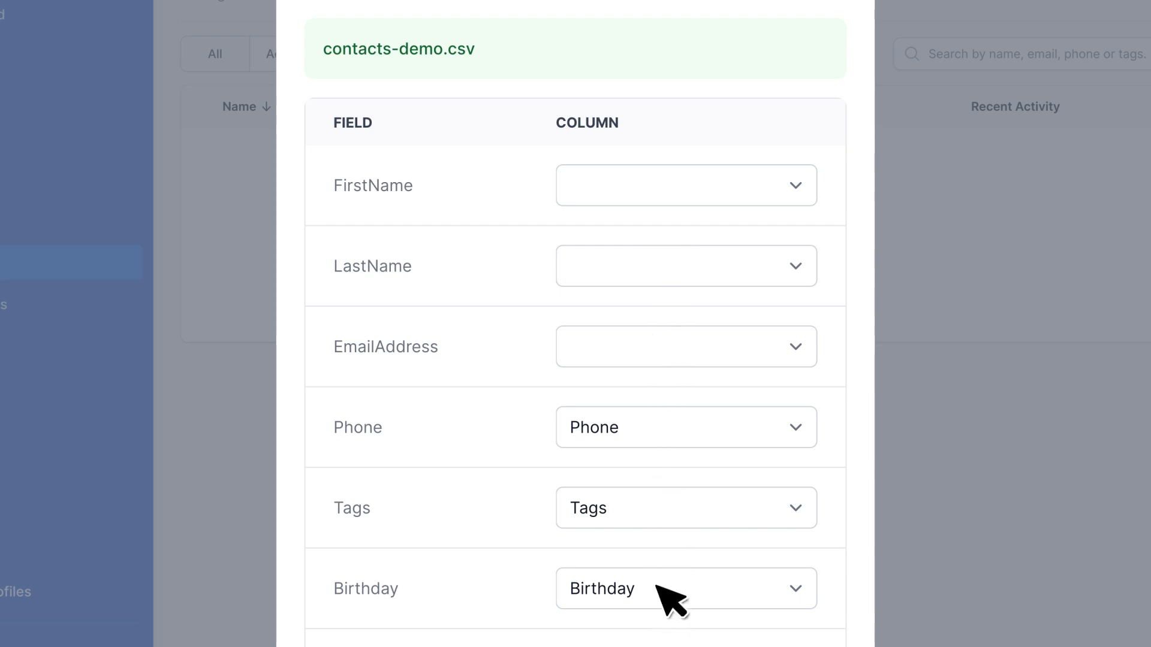
left_click(726, 186)
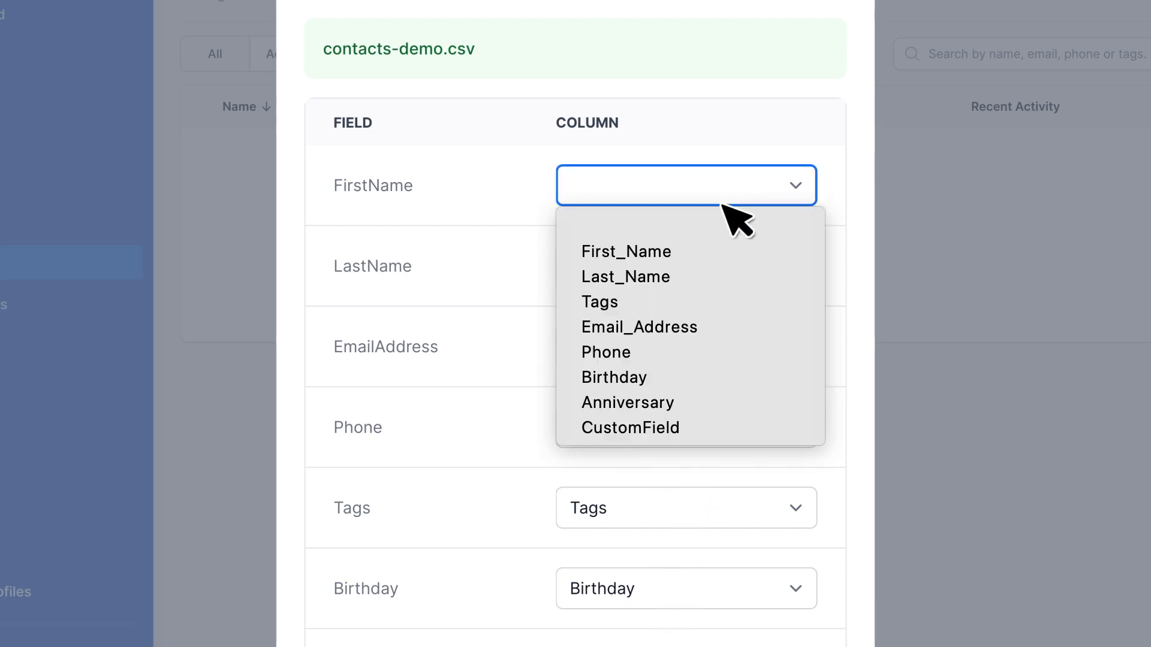
left_click(717, 251)
left_click(719, 270)
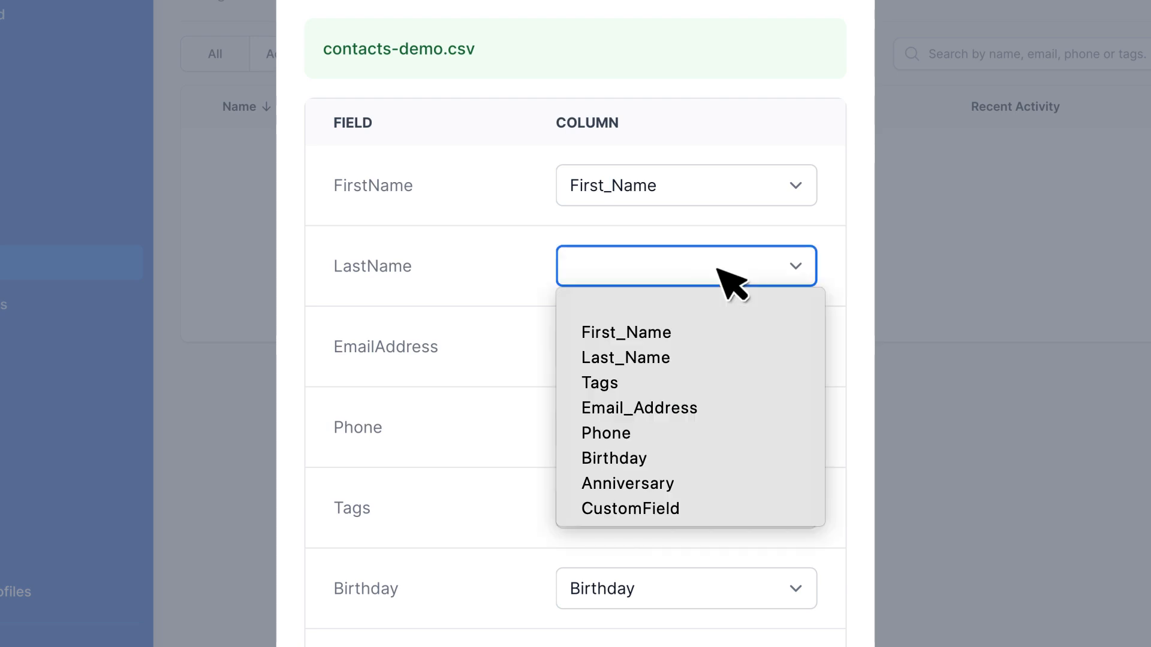
left_click(701, 359)
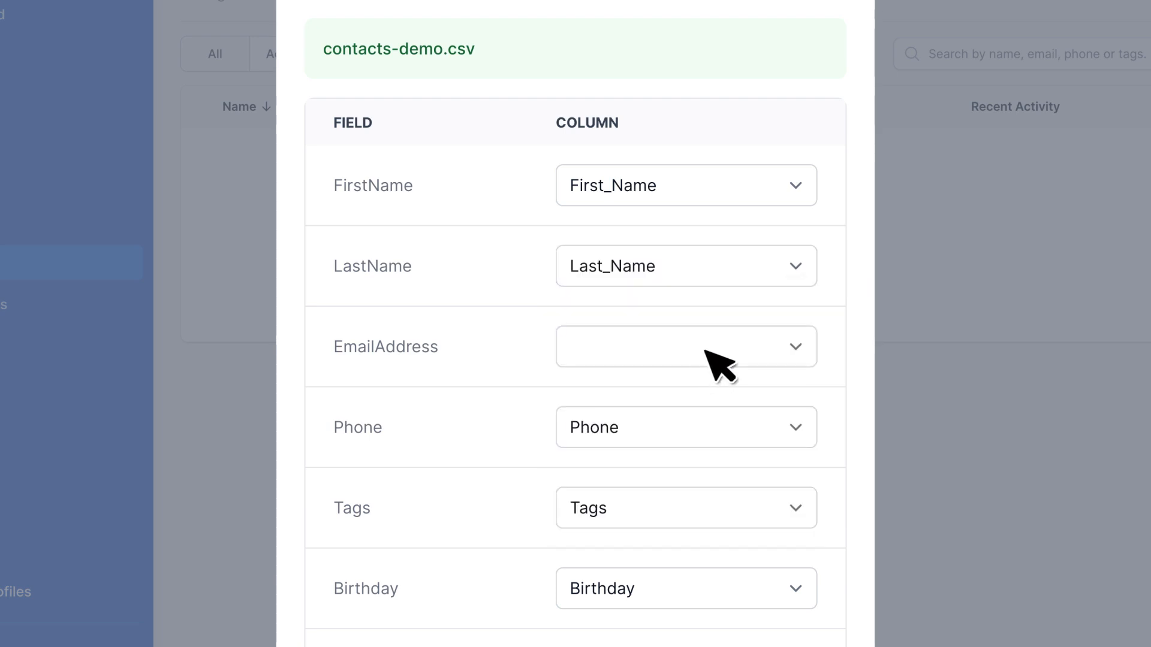
left_click(708, 352)
left_click(695, 489)
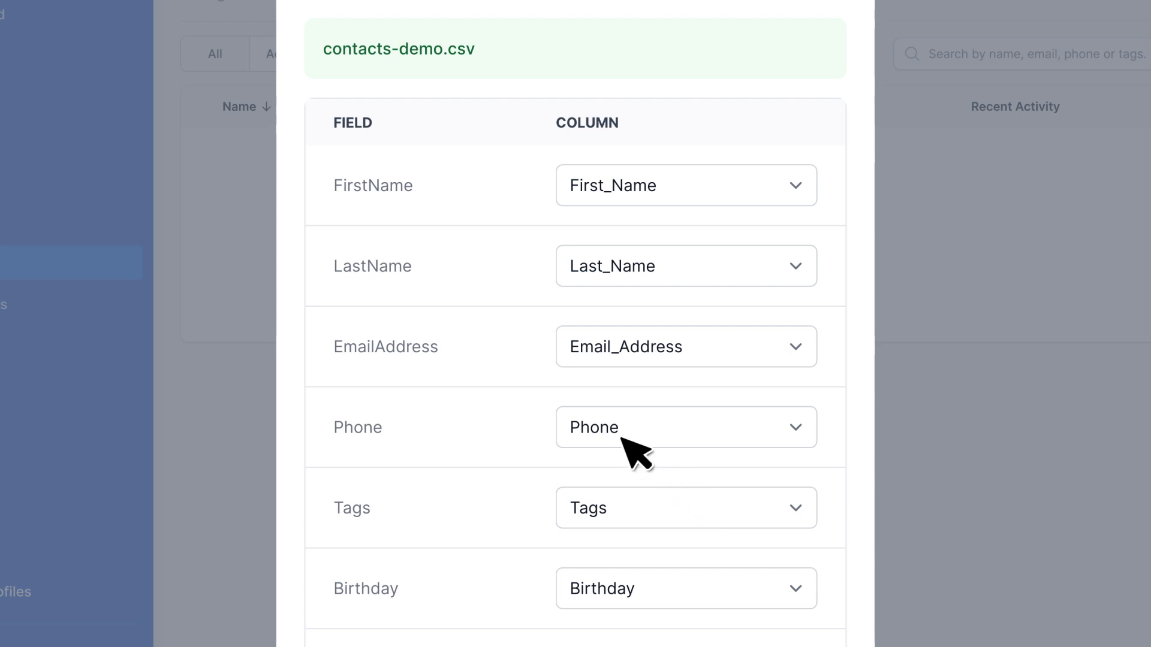
Run the import with Keep Email, Keep Phone Number, Opted In and Enrich Existing Data on and Put Recipient in Inactive off.
scroll(622, 437, "down", 3)
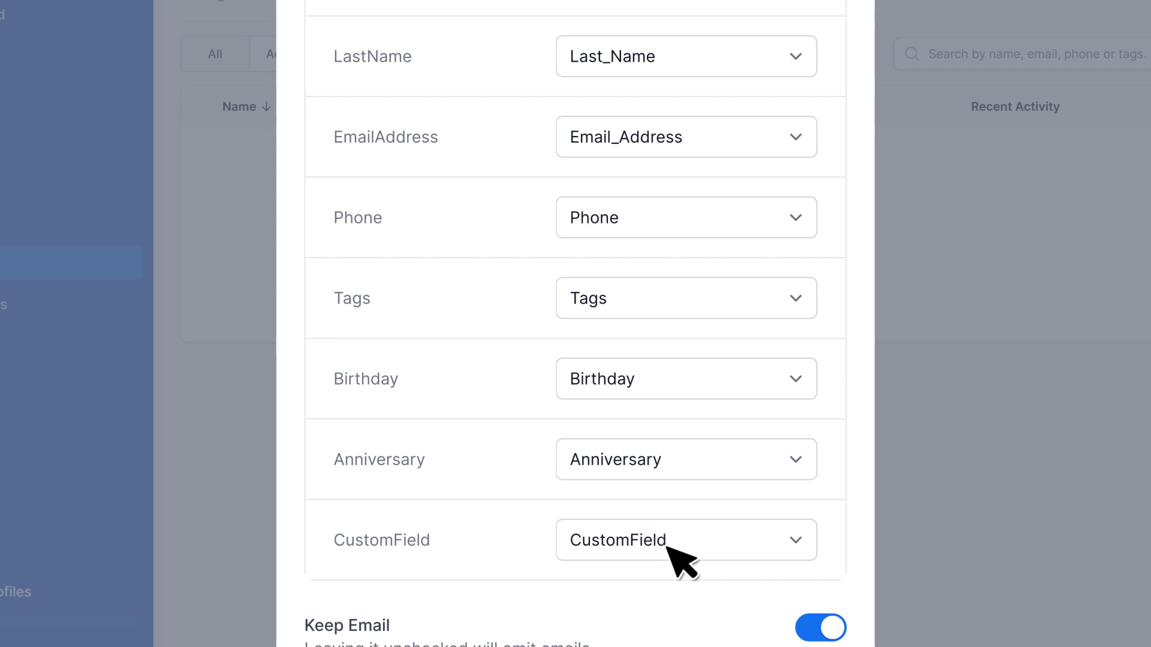
scroll(682, 555, "down", 8)
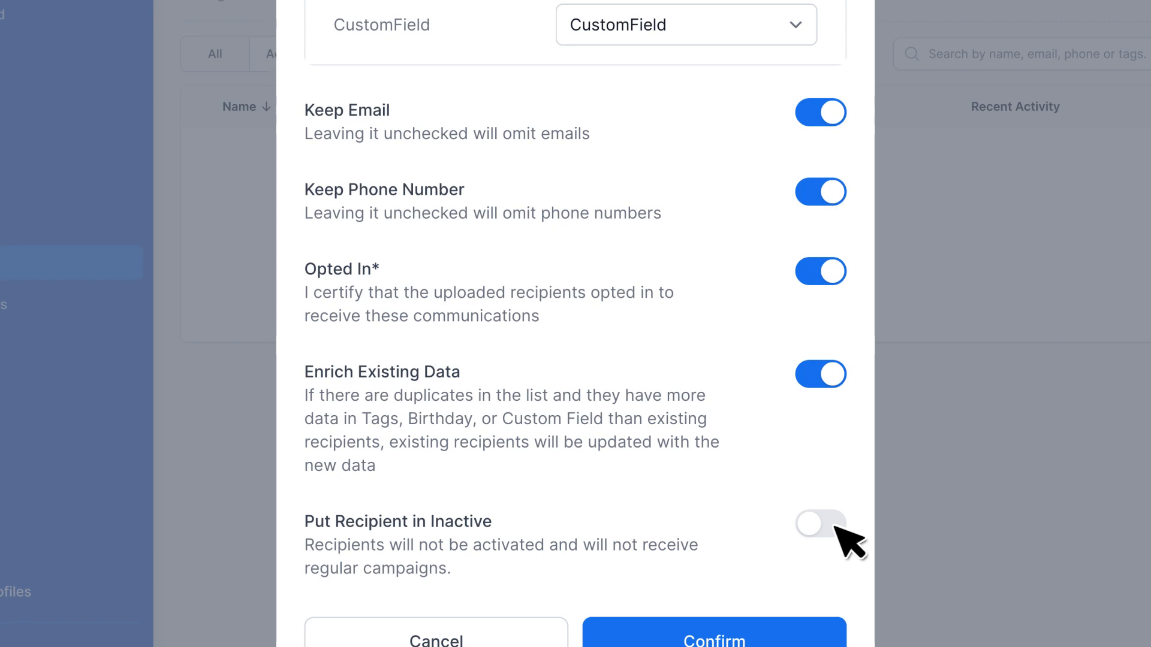
scroll(835, 526, "down", 2)
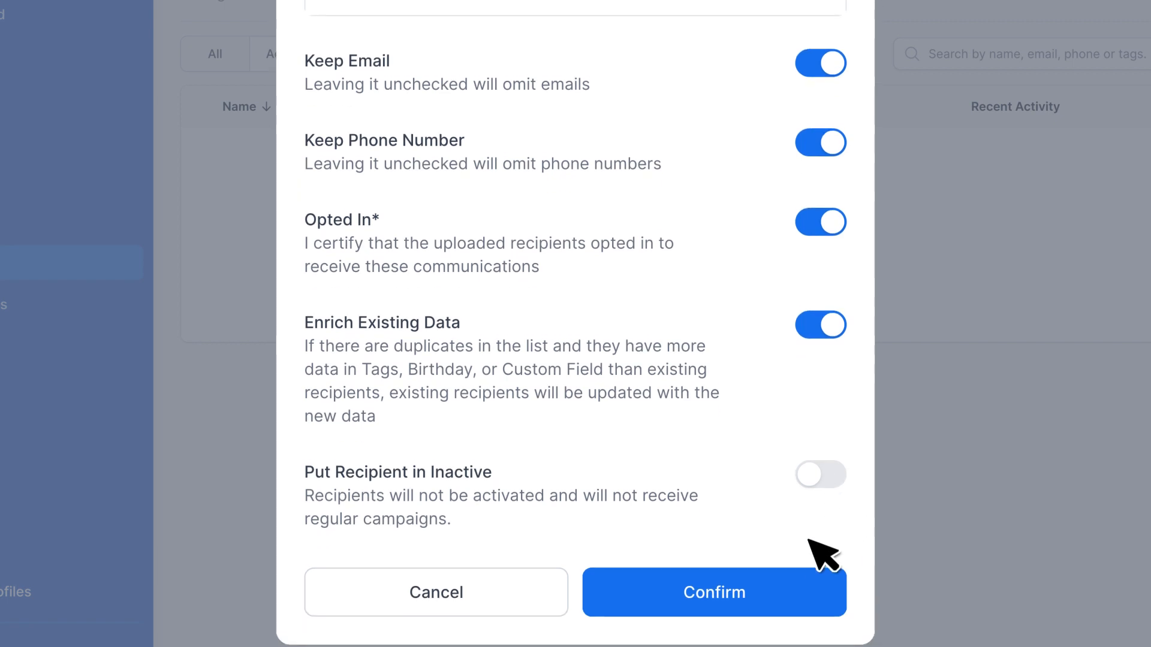
left_click(751, 568)
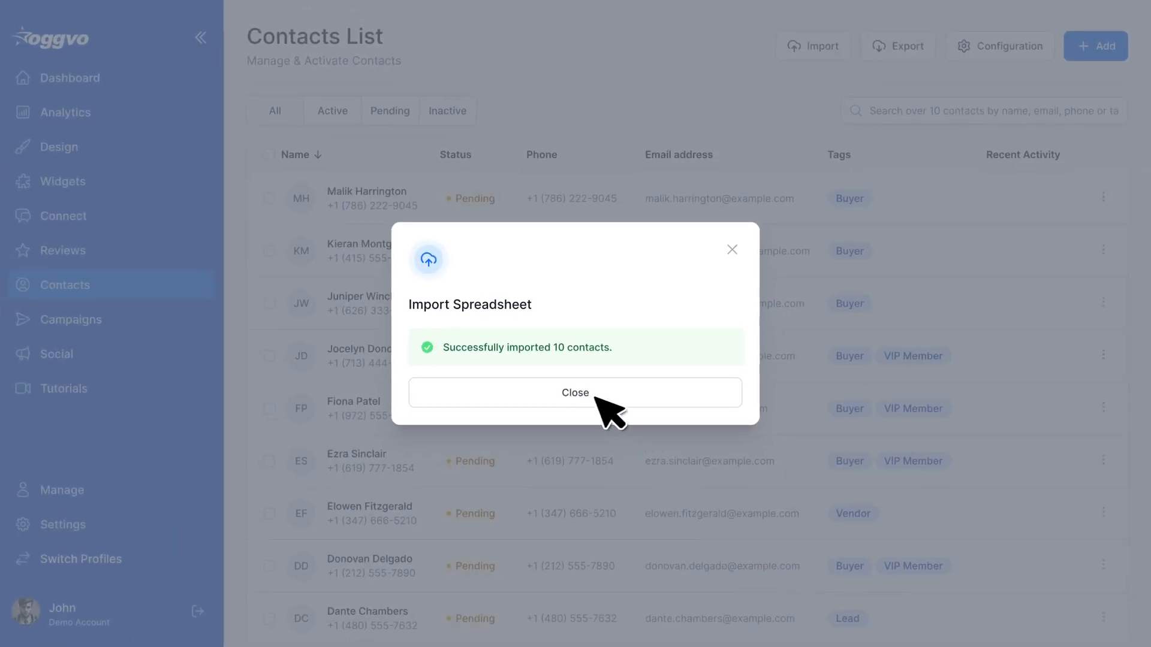
left_click(599, 401)
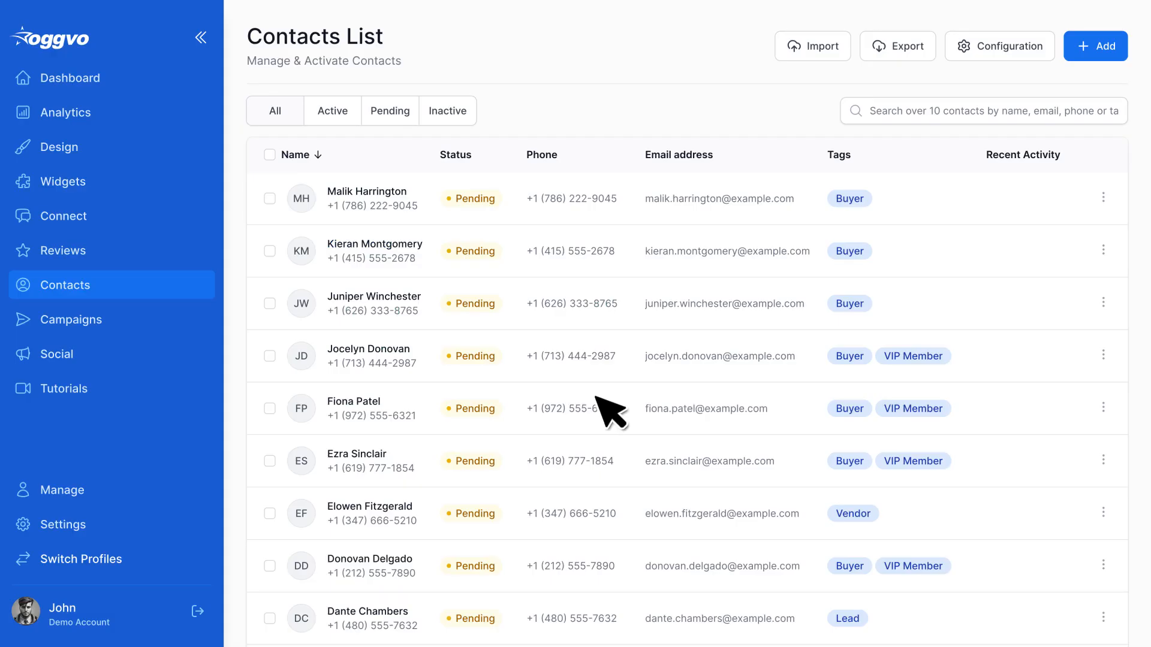
Add an opted-in contact with personal details and photo, tag Buyer, note "Purchased from Black Friday Deal" and anniversary Nov 15, 2023.
left_click(1089, 50)
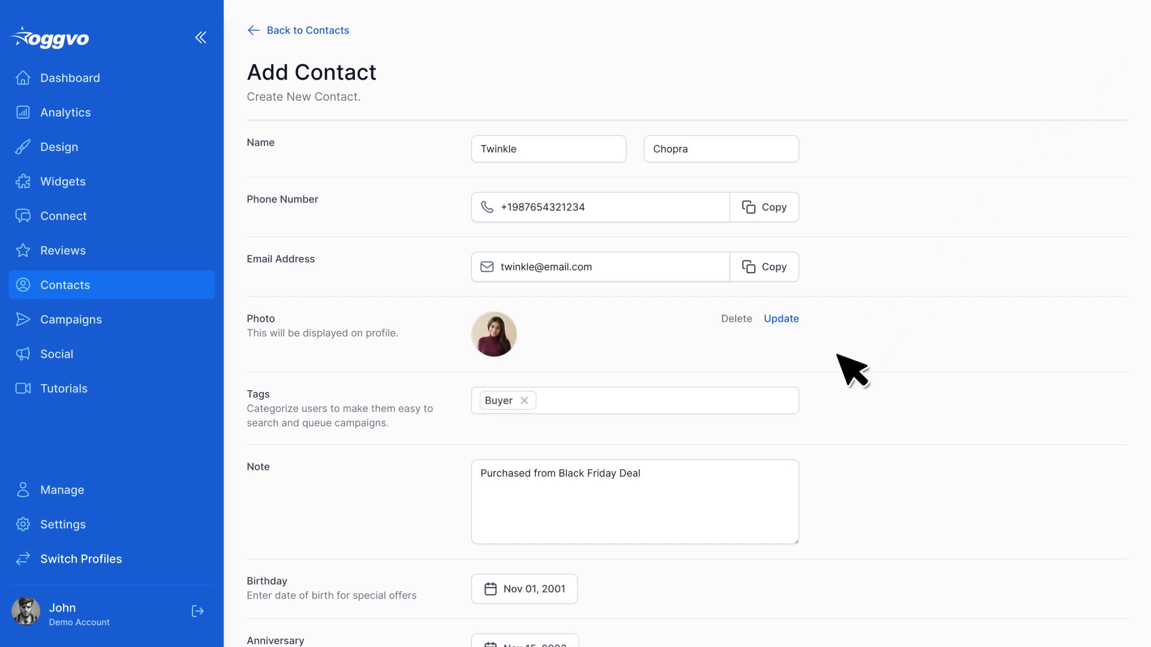
scroll(845, 359, "down", 2)
scroll(839, 359, "down", 3)
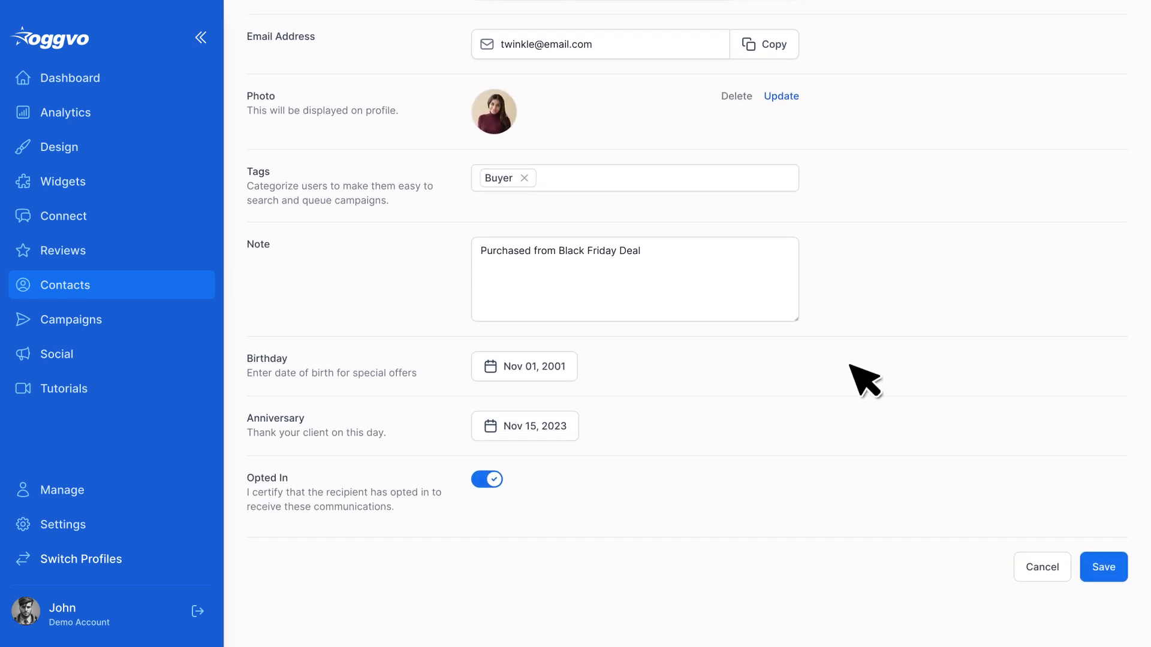
left_click(1103, 566)
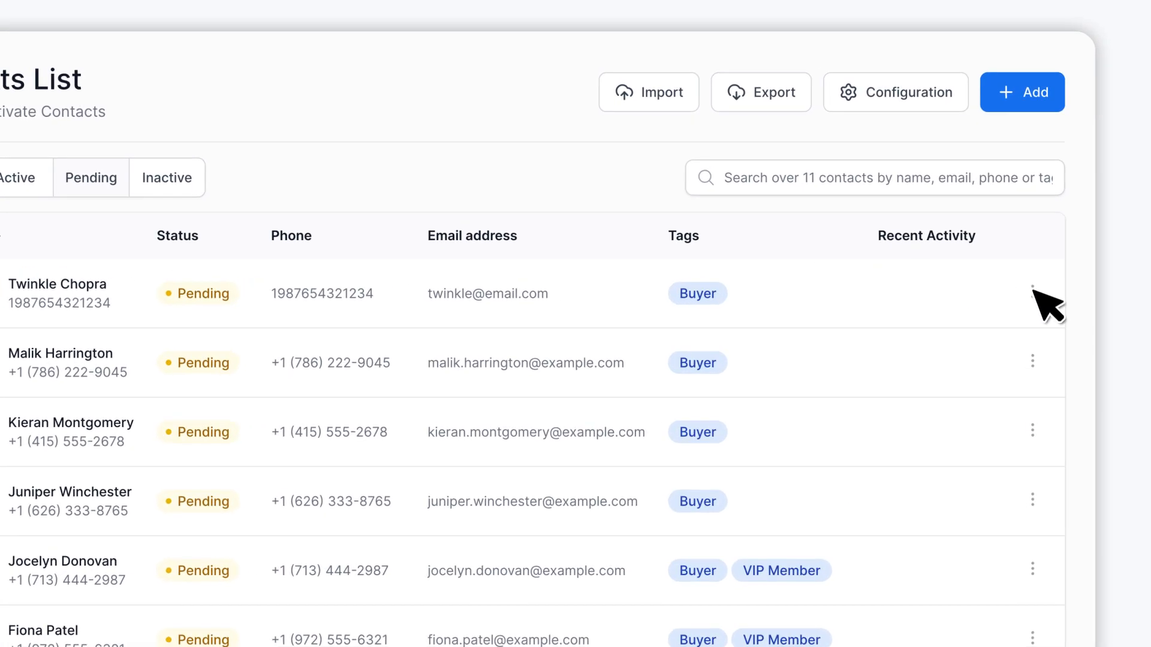
Activate the newly added pending contact in the first row of the contacts list.
left_click(1103, 197)
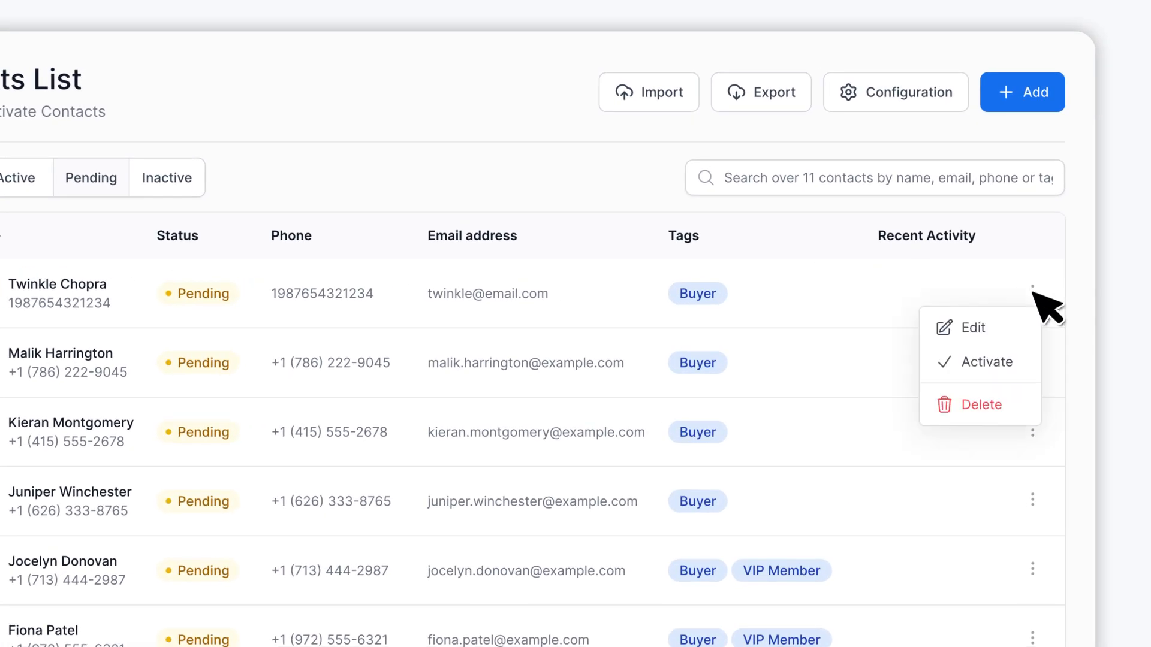
left_click(1014, 363)
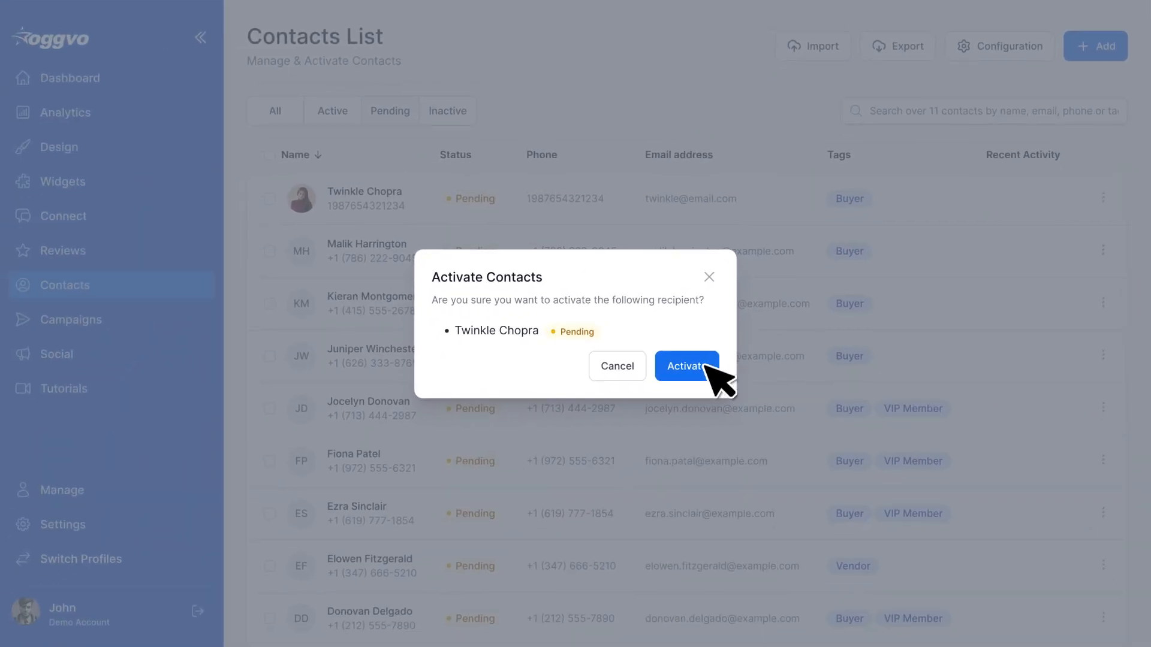
left_click(516, 508)
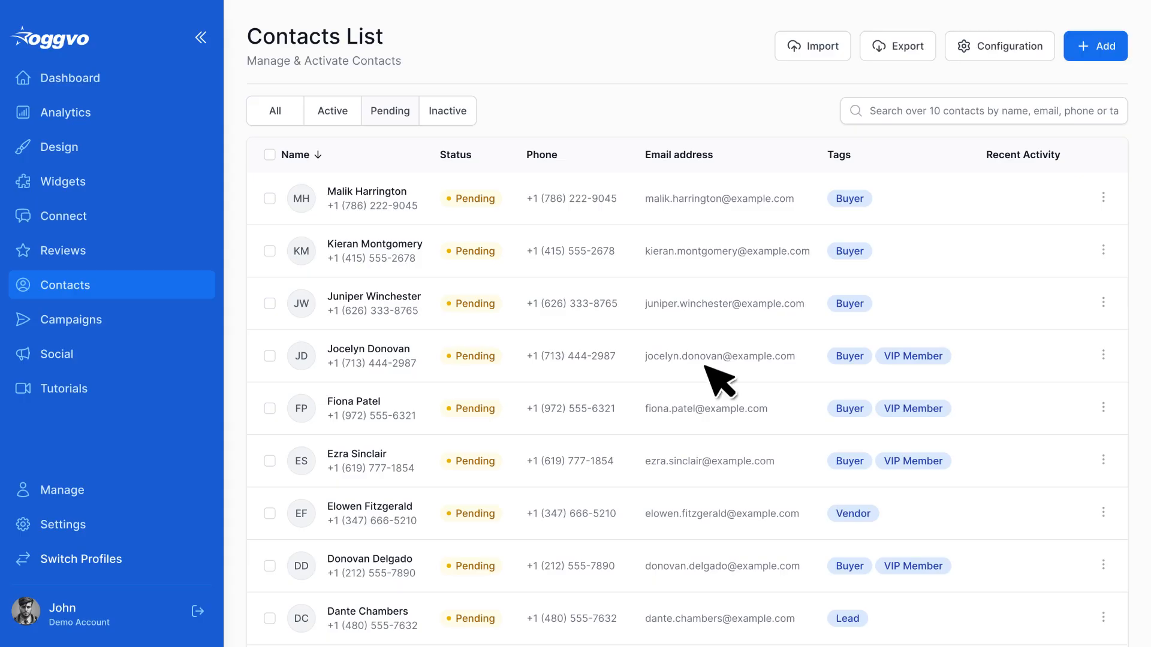
Turn on Auto Activate Daily in the contacts configuration and set the email sending time to 12:00 AM.
left_click(1025, 54)
left_click(514, 144)
left_click(534, 223)
left_click(519, 265)
left_click(550, 265)
left_click(589, 264)
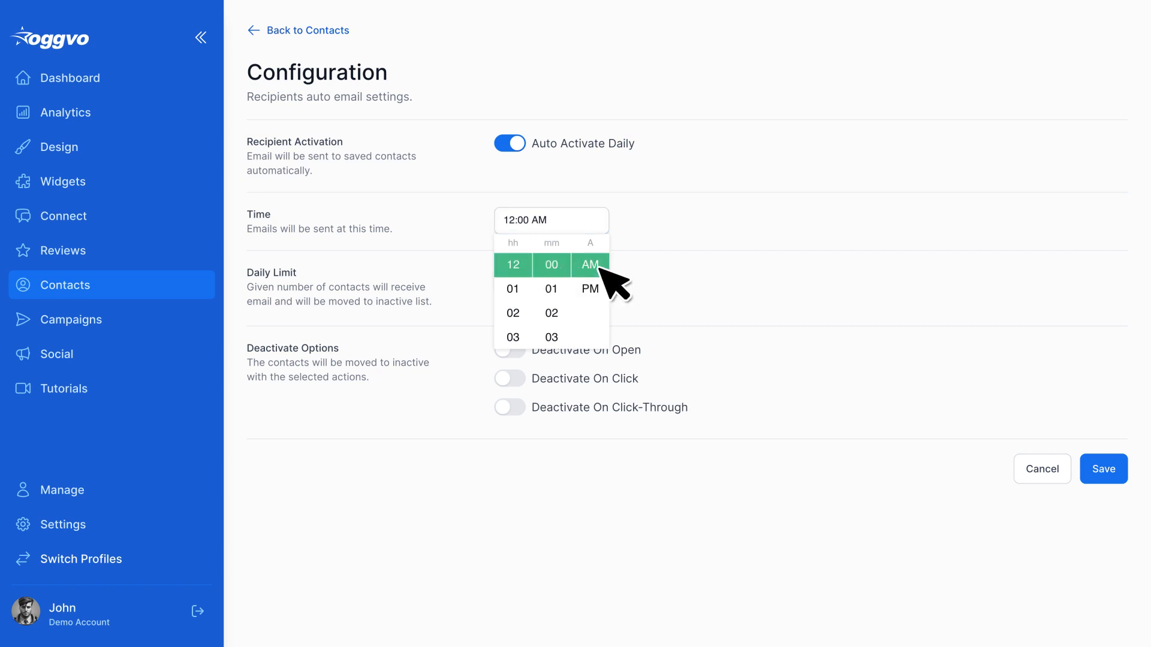
Set the daily limit to 20, enable Deactivate On Click-Through and save the configuration.
left_click(525, 279)
type("20")
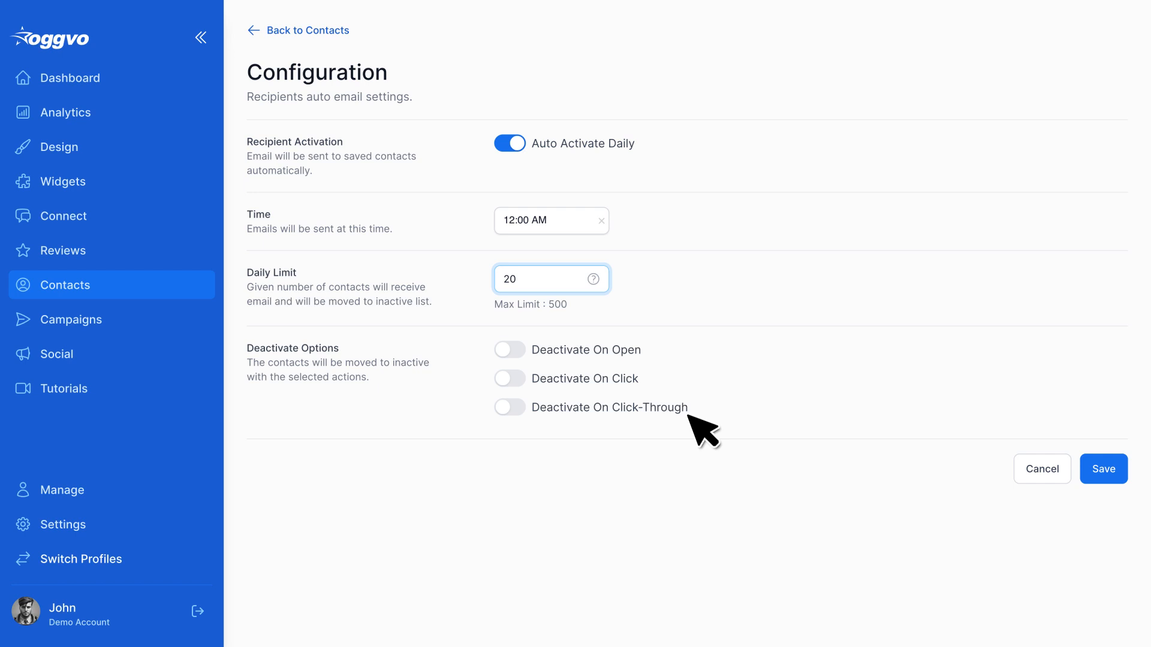
left_click(517, 407)
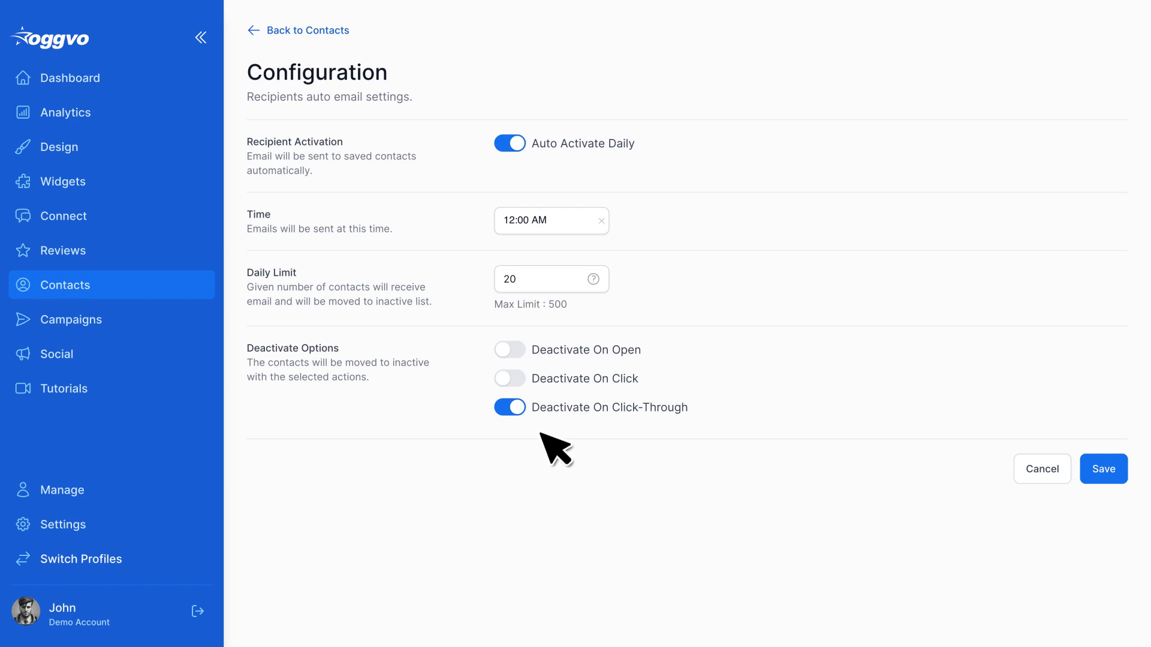
left_click(1109, 470)
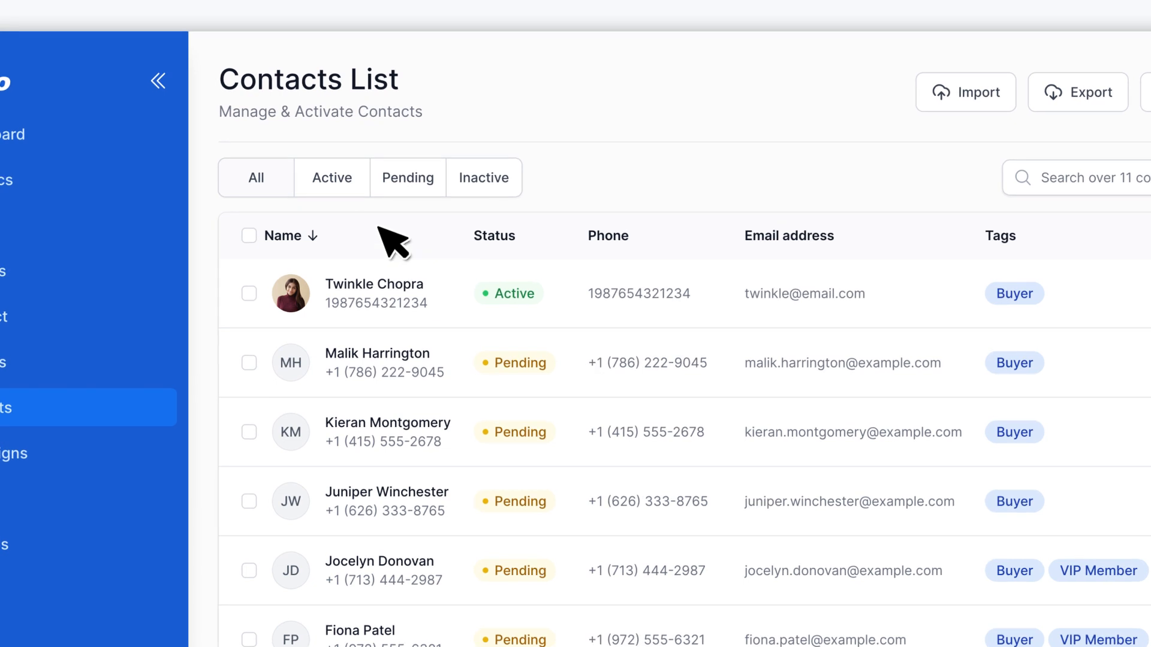
View the contacts list filtered by Pending, Active and Inactive status in turn.
left_click(427, 183)
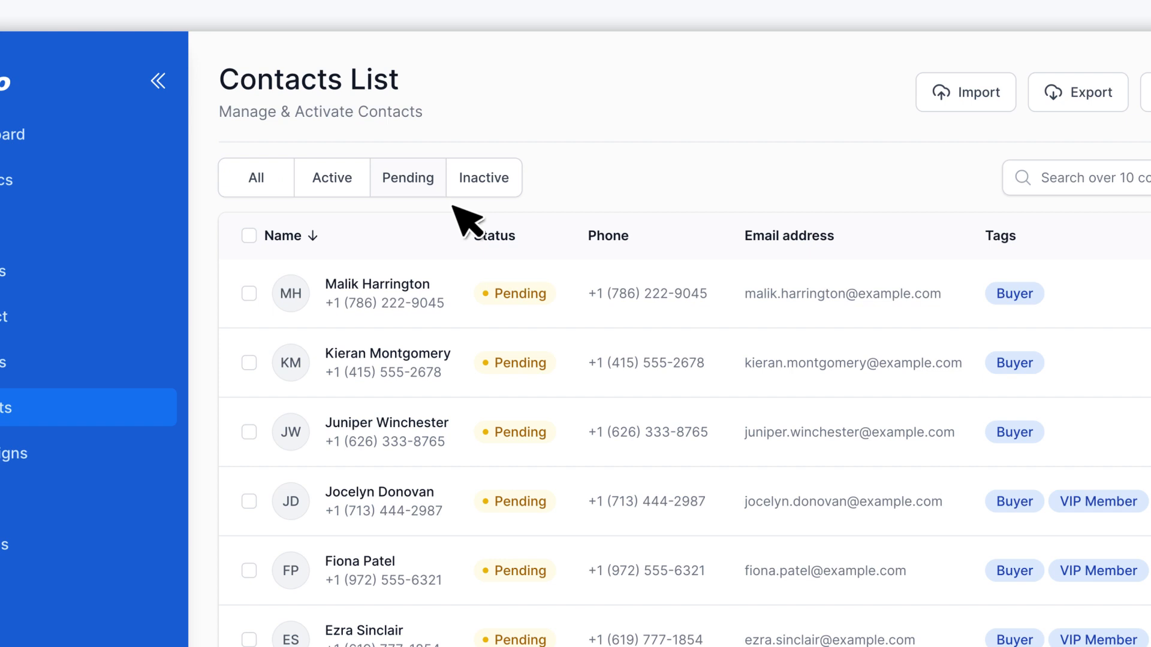
left_click(353, 182)
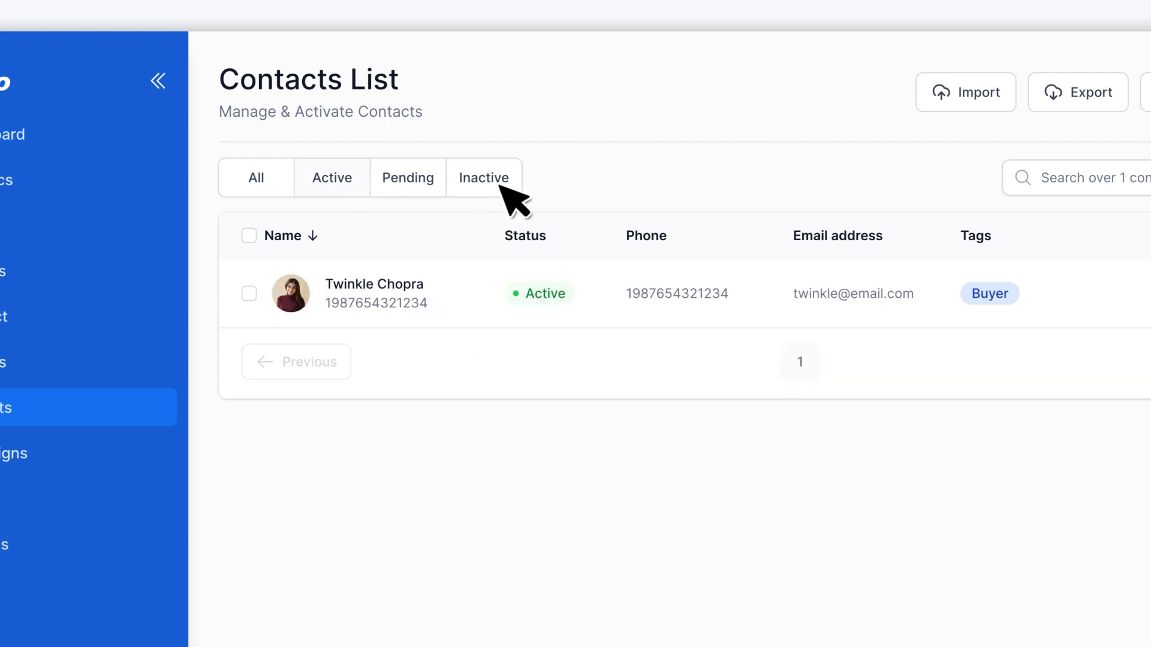
left_click(501, 186)
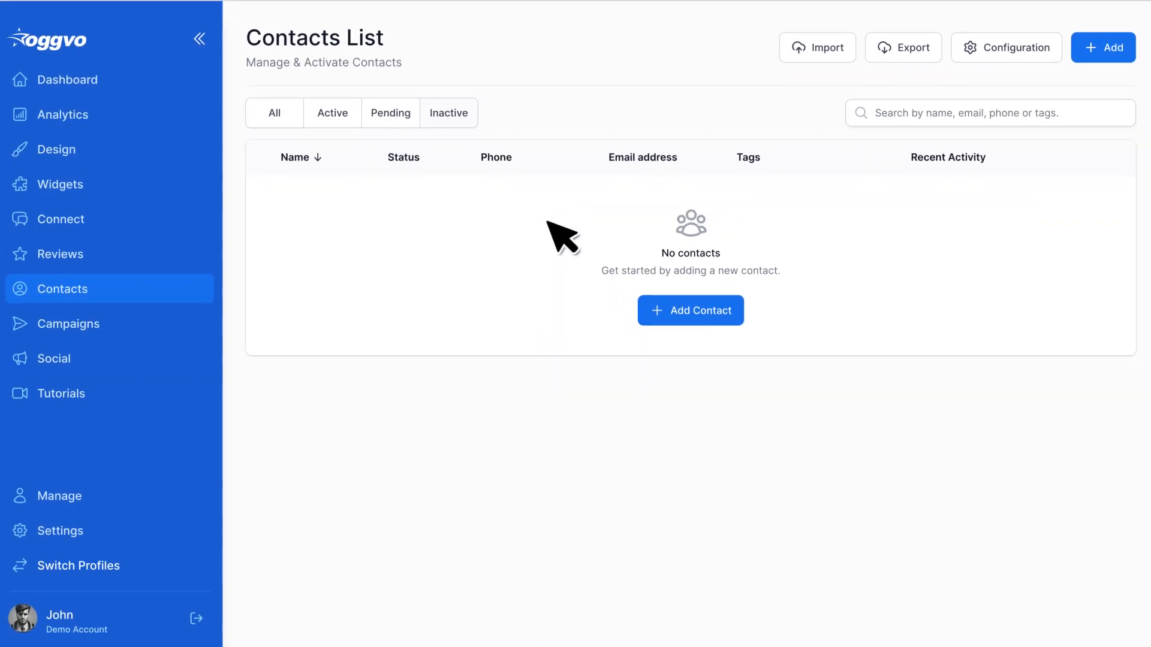